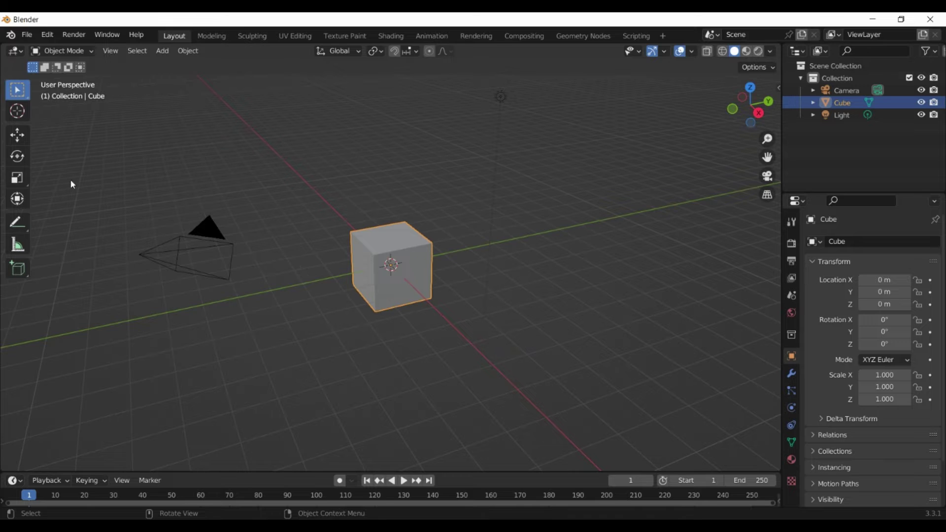
Flatten the cube to a Z scale of 0.192 with the Scale tool, then return to Select Box
click(18, 178)
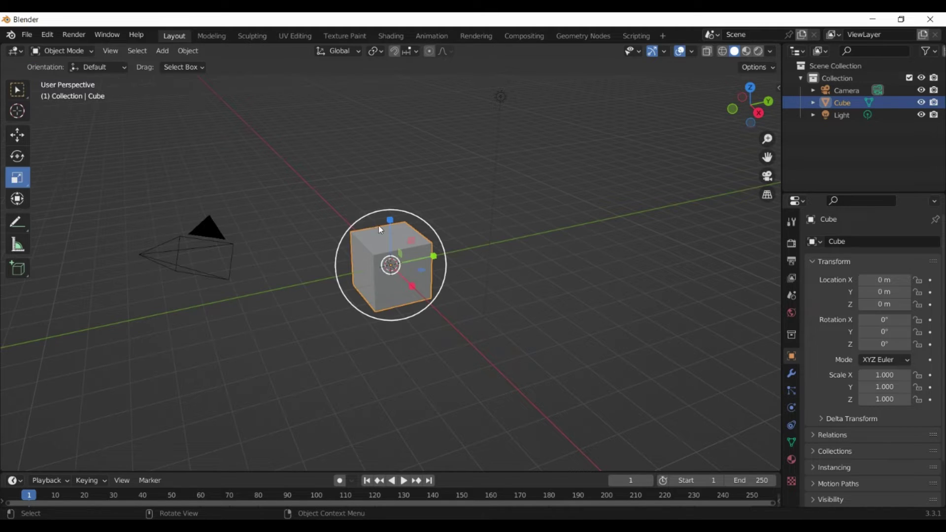
drag(390, 220, 391, 260)
click(17, 89)
scroll(359, 247, up, 2)
scroll(372, 253, up, 2)
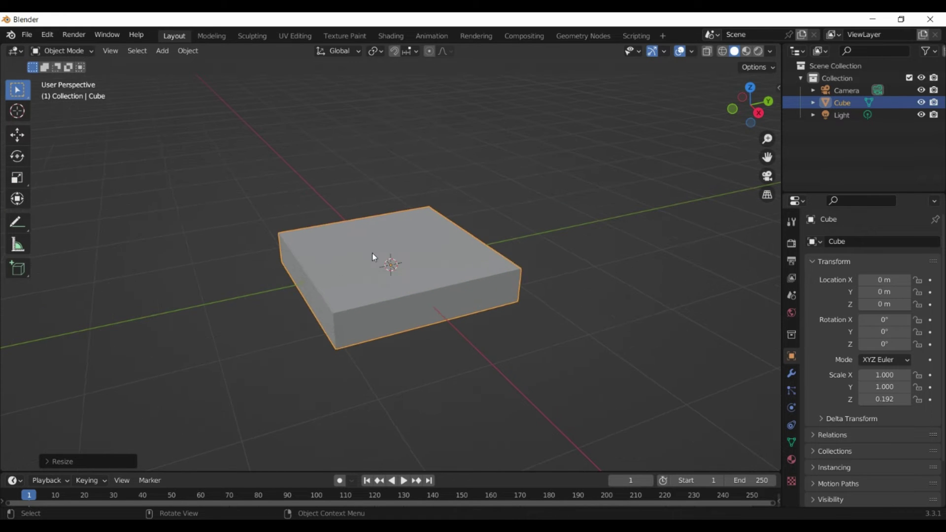
scroll(372, 253, down, 1)
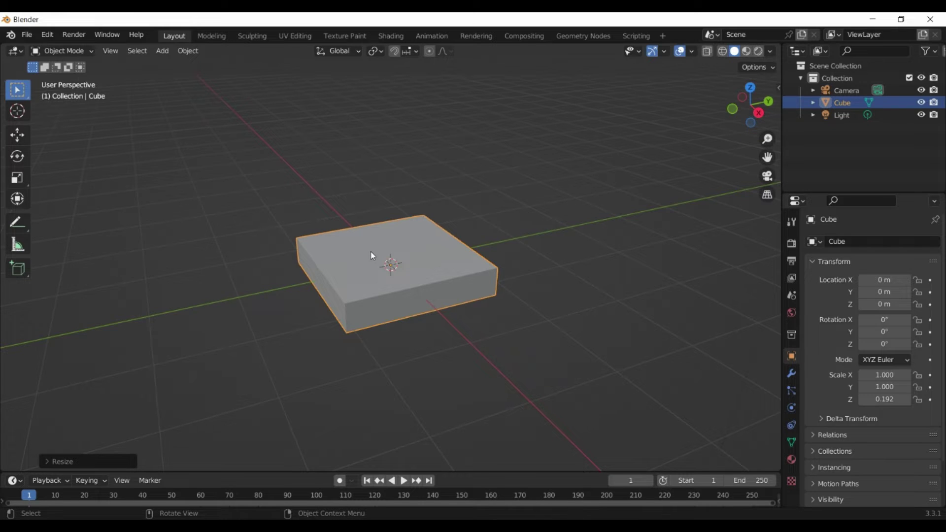
Enter Edit Mode and add a first loop cut slid near one edge of the slab
click(83, 51)
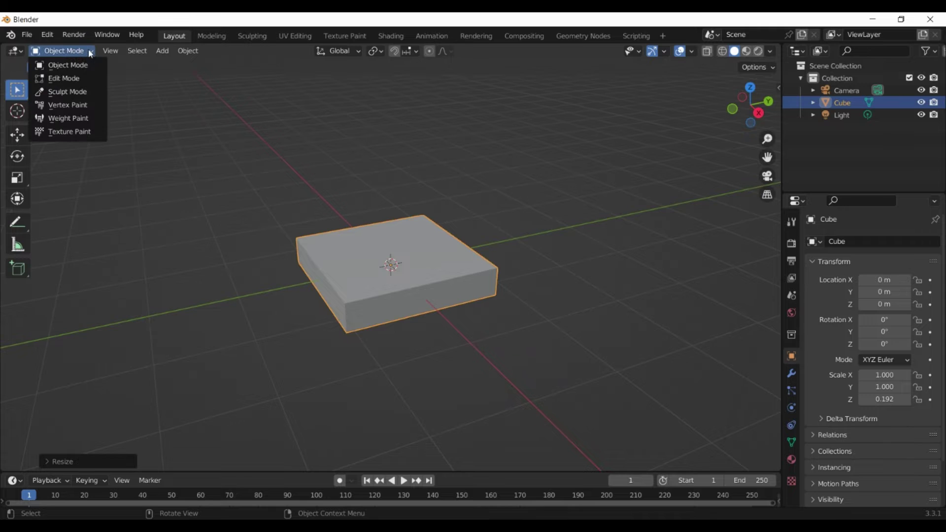
click(68, 78)
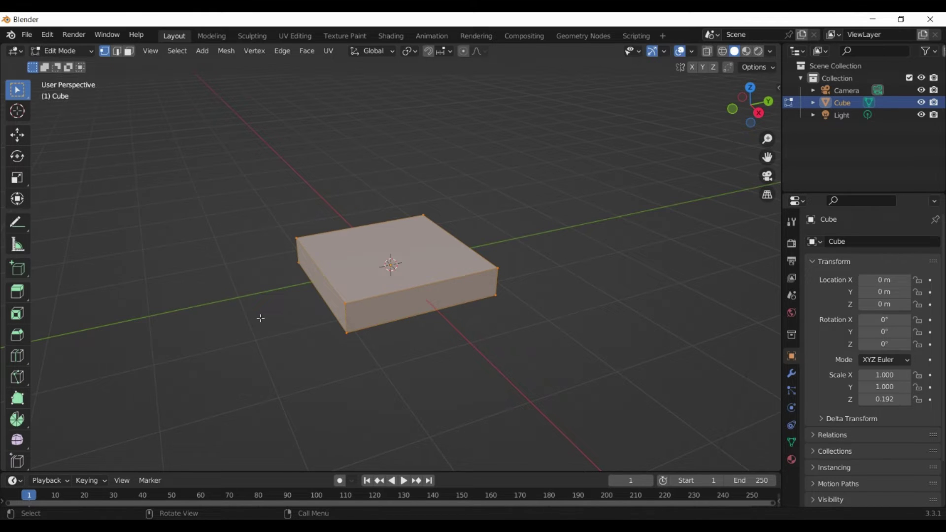
key(ctrl+r)
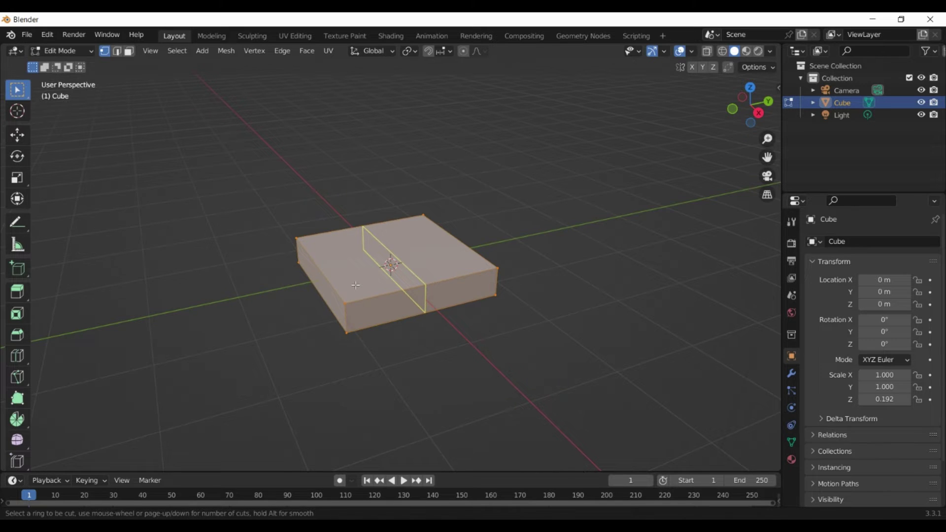
click(356, 285)
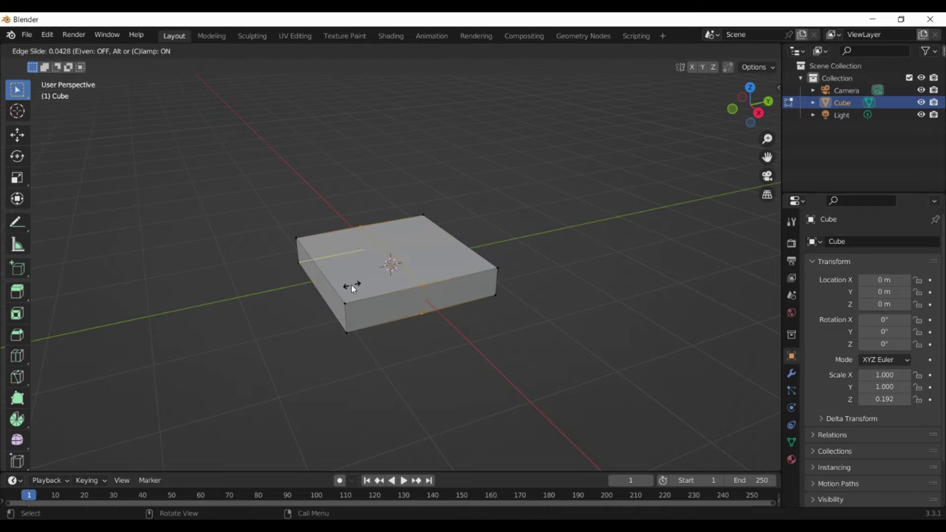
click(302, 291)
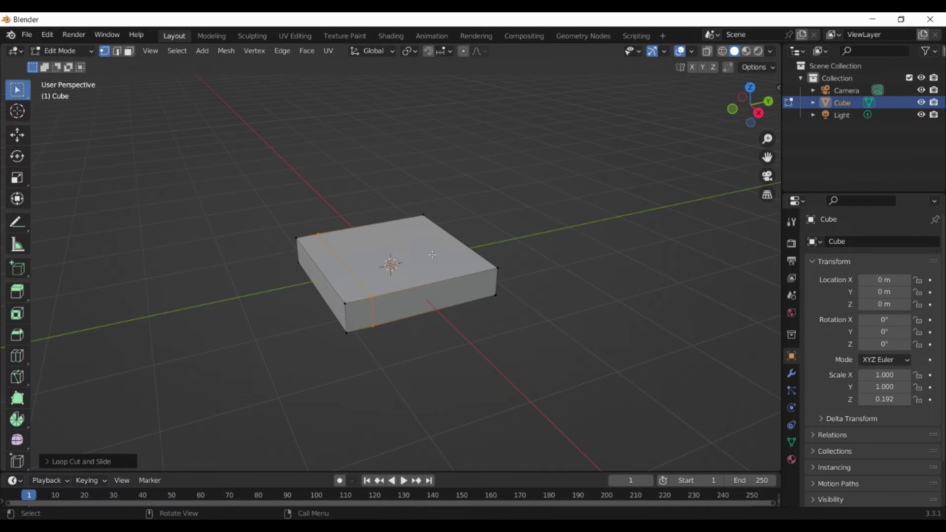
Add a second parallel loop cut slid near the opposite edge
key(ctrl+r)
click(420, 264)
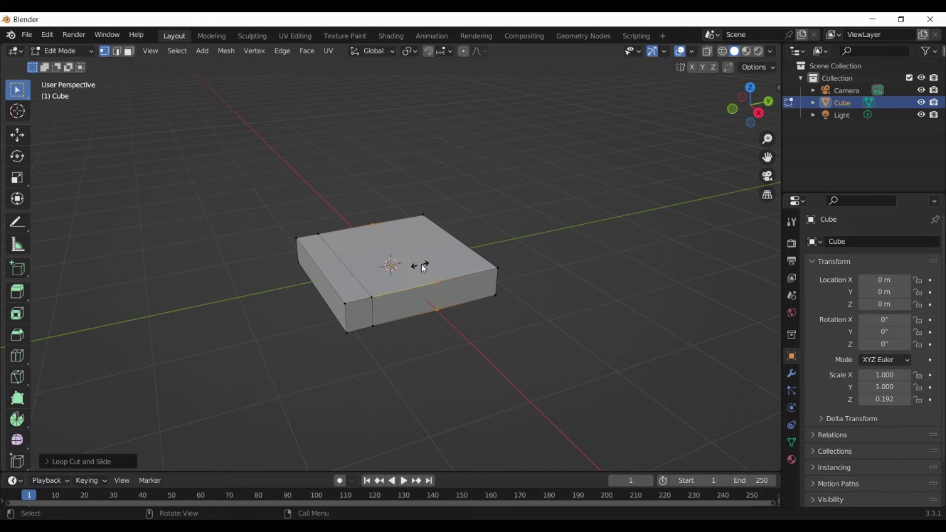
click(456, 260)
Add two crossing loop cuts, sliding one near the back edge and one near the front
key(ctrl+r)
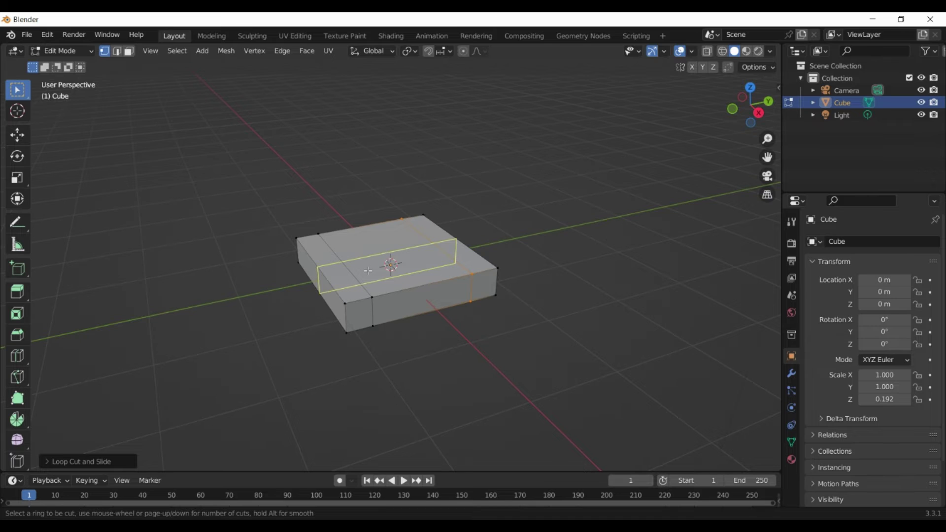
click(368, 271)
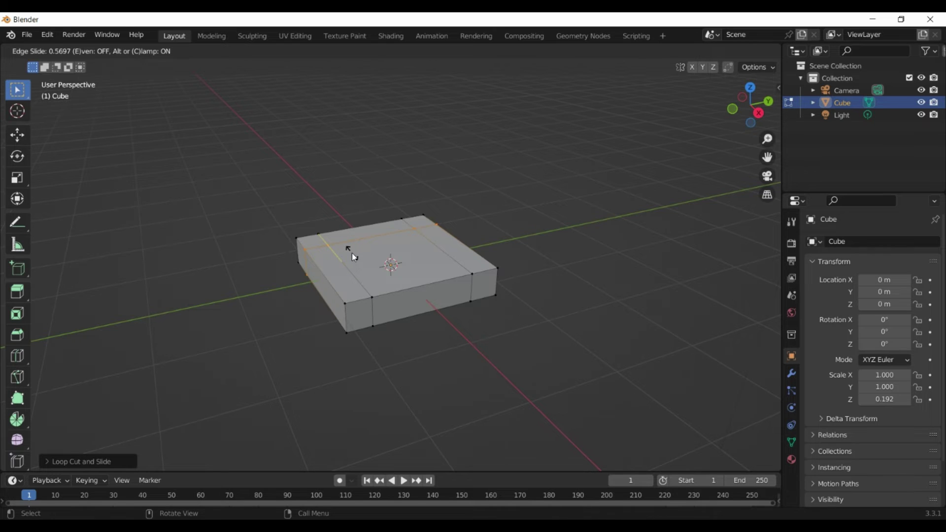
click(352, 255)
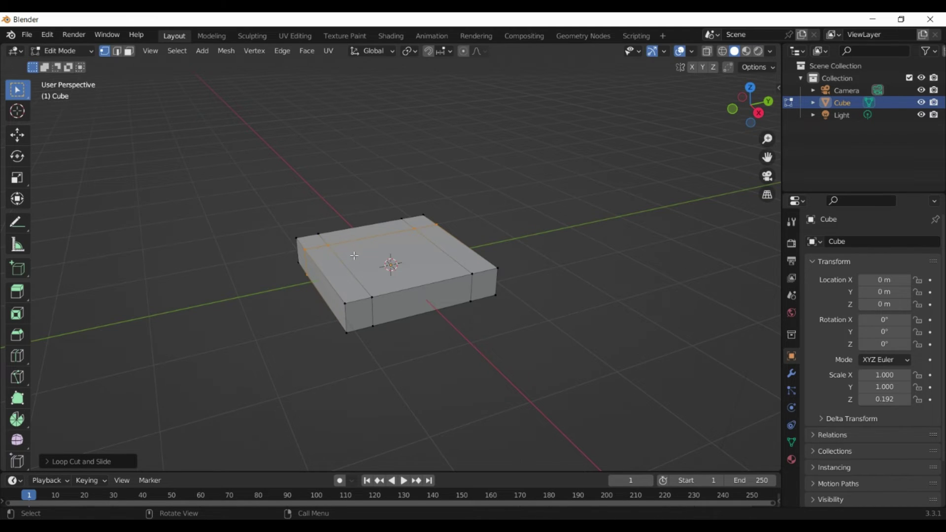
key(ctrl+r)
click(361, 269)
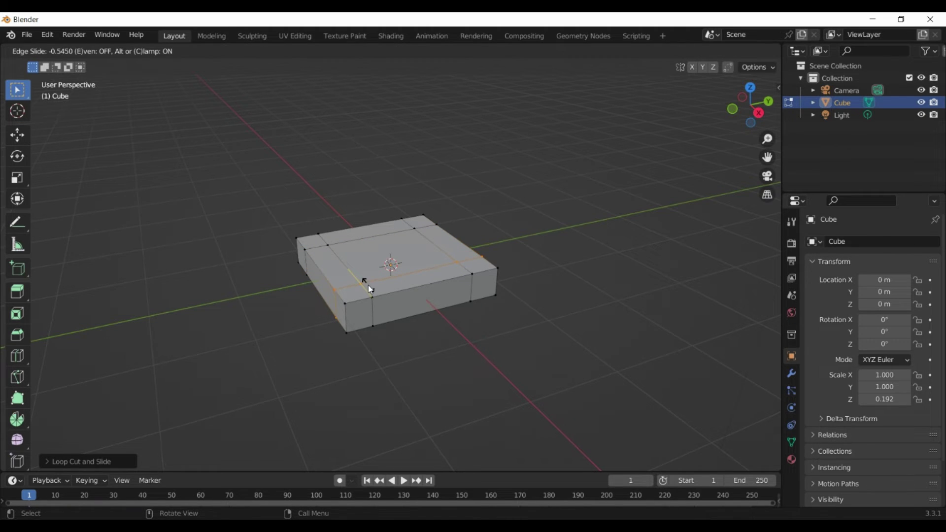
click(369, 288)
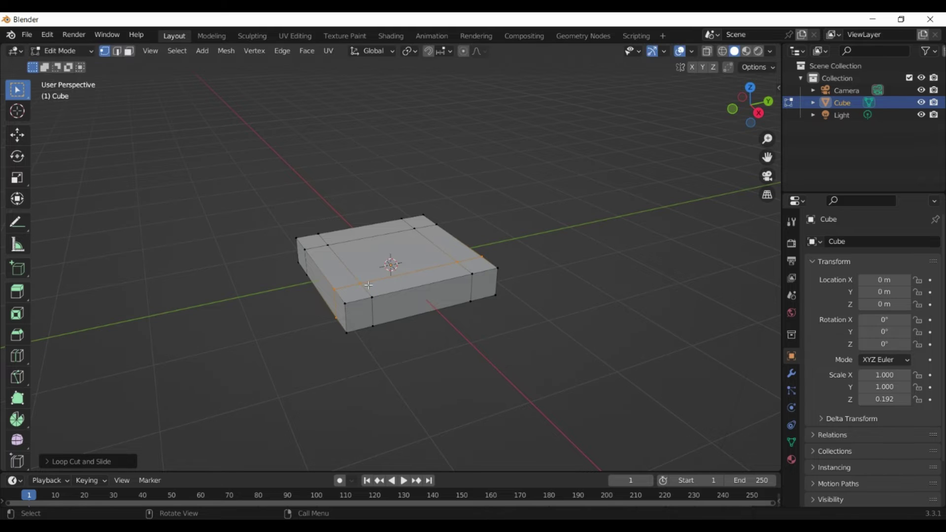
Orbit the view to look down on the slab and its four edge loops
mouse_move(274, 289)
middle_down()
mouse_move(385, 343)
mouse_move(362, 301)
middle_up()
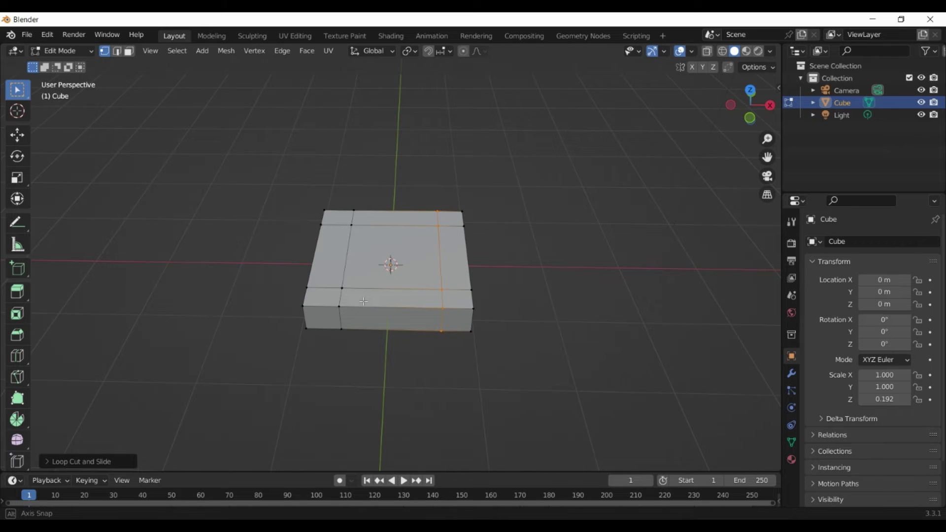
mouse_move(363, 301)
middle_down()
mouse_move(364, 286)
mouse_move(410, 302)
mouse_move(293, 298)
middle_up()
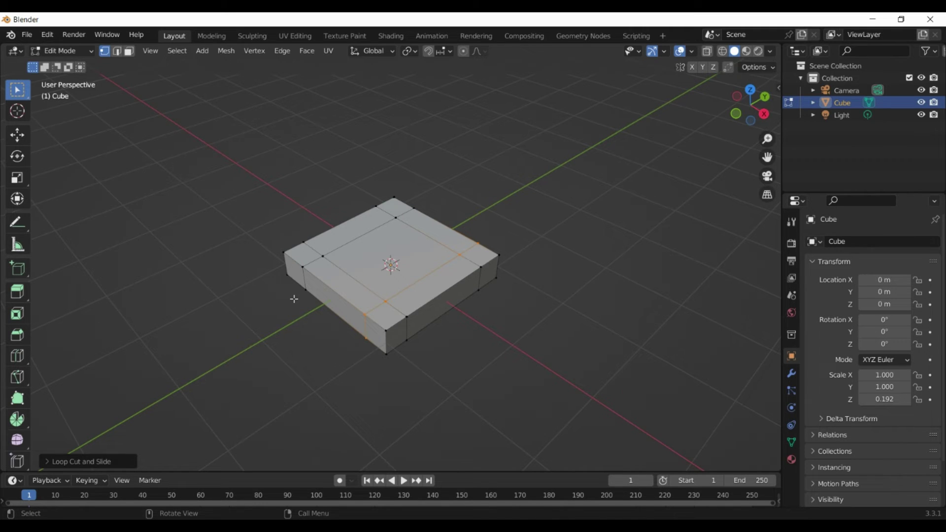
mouse_move(332, 375)
middle_down()
mouse_move(356, 260)
mouse_move(360, 354)
mouse_move(387, 268)
mouse_move(366, 328)
middle_up()
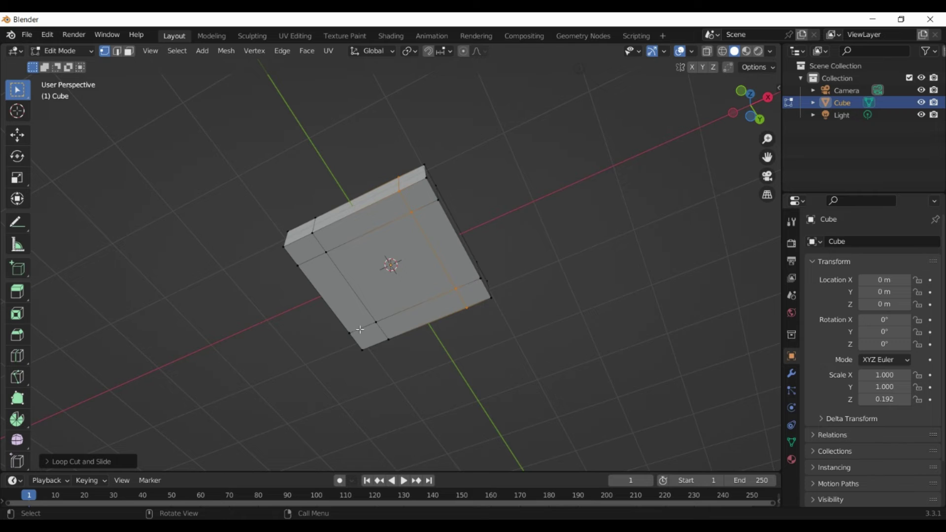
Switch to face select and select the slab's four corner squares
click(129, 52)
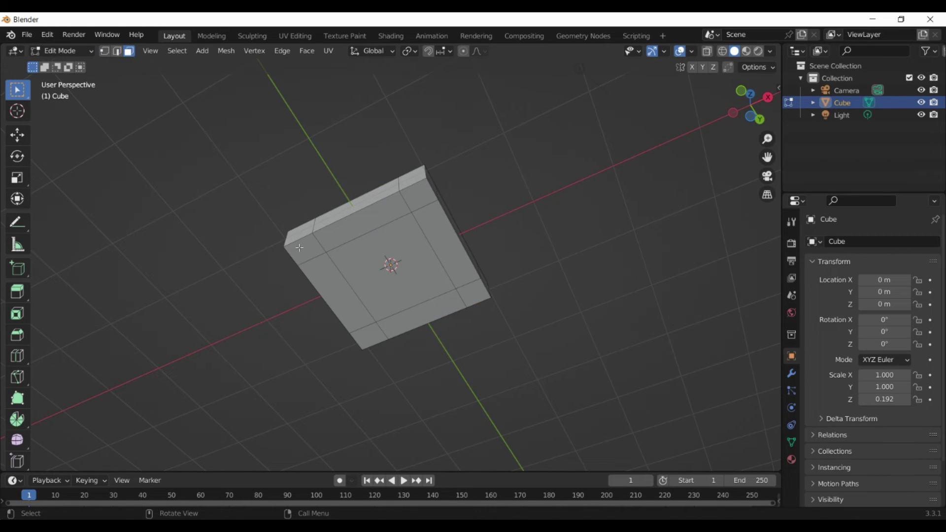
key(shift)
shift+click(302, 251)
shift+click(417, 198)
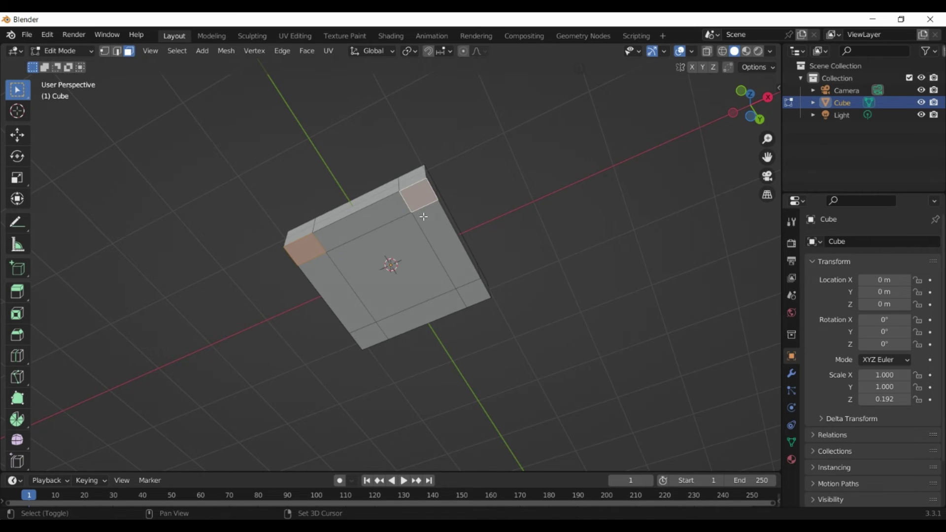
shift+click(470, 298)
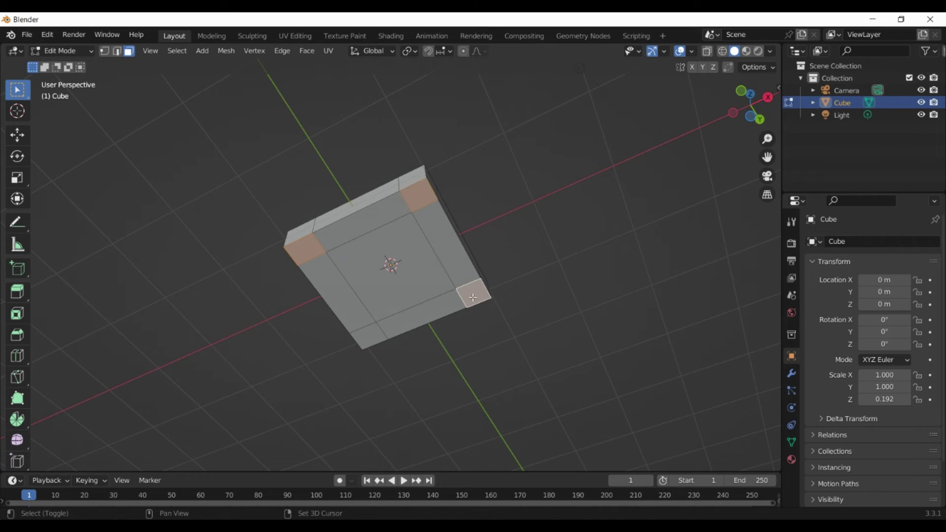
shift+click(367, 333)
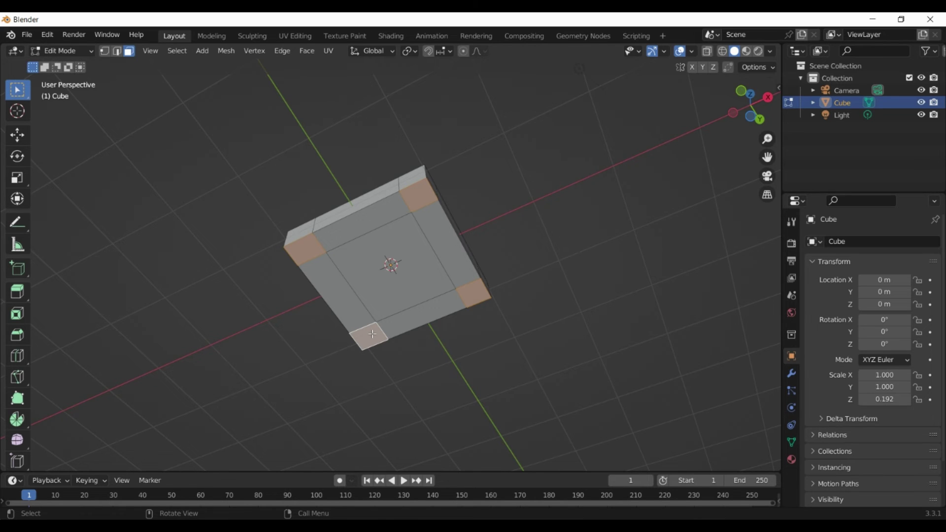
Extrude the four corner squares down into legs and orbit to inspect the table
key(e)
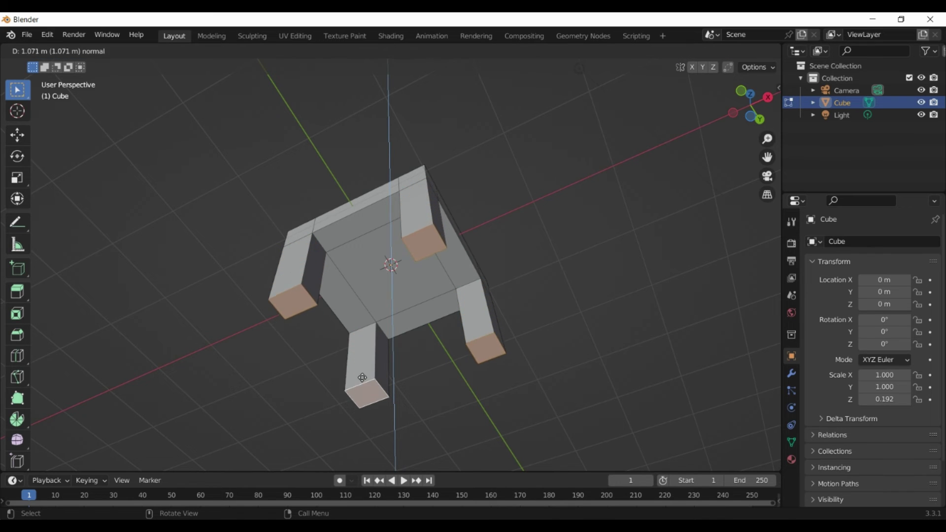
click(357, 404)
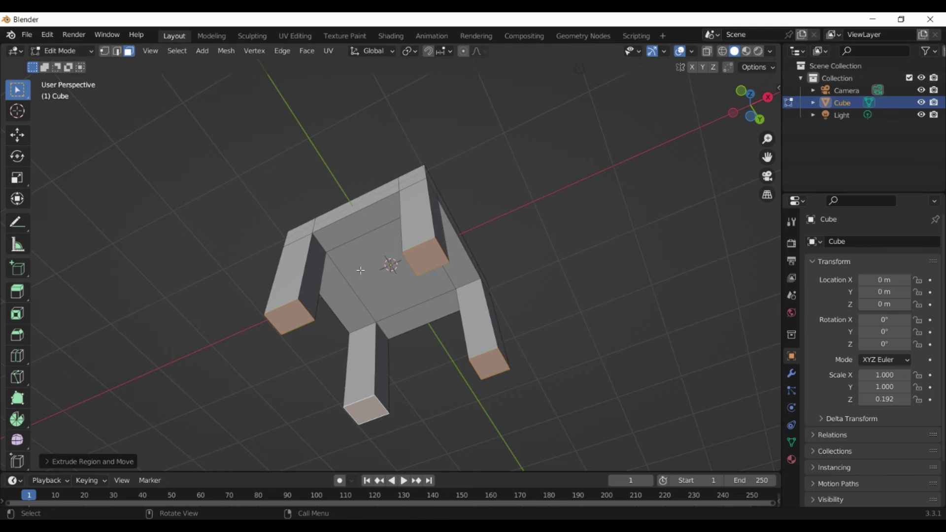
mouse_move(364, 259)
middle_down()
mouse_move(405, 355)
mouse_move(313, 372)
middle_up()
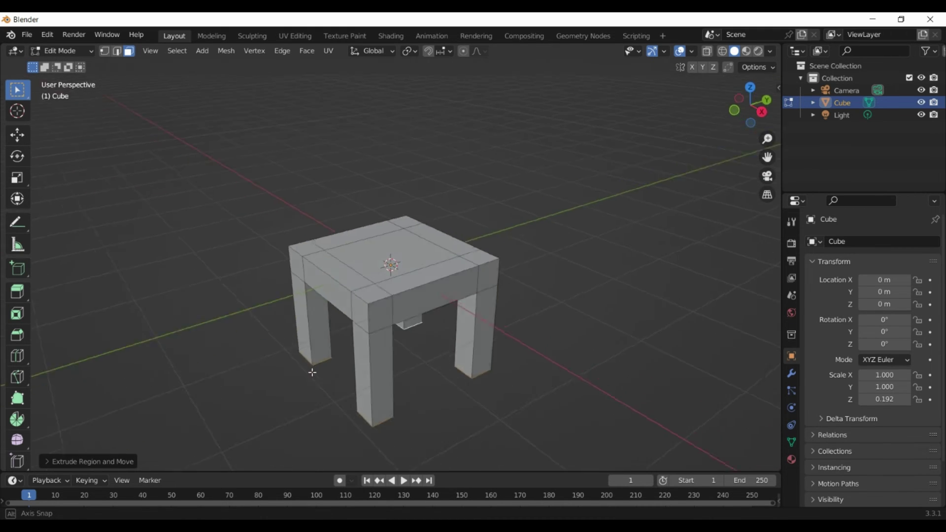
mouse_move(313, 372)
middle_down()
mouse_move(327, 407)
mouse_move(358, 408)
middle_up()
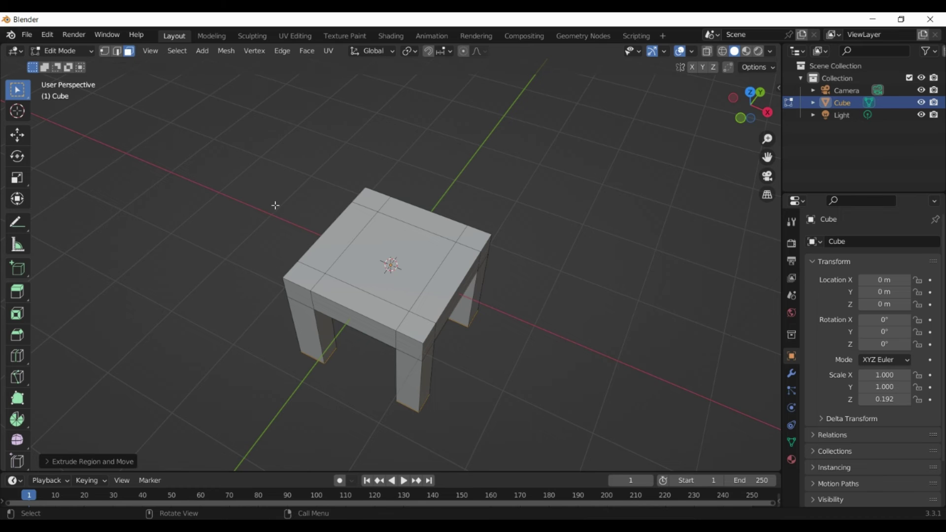
Extrude the two back corner faces of the seat top upward into tall posts
shift+click(371, 199)
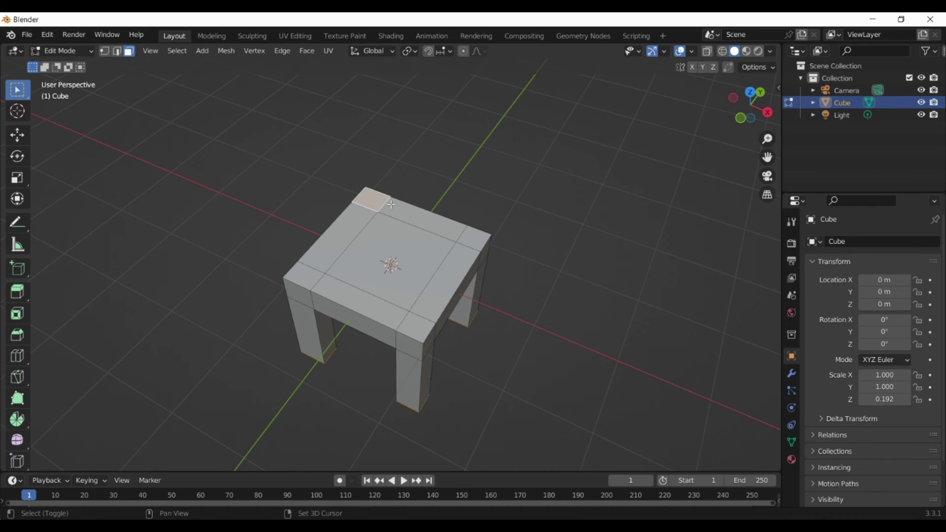
shift+click(470, 238)
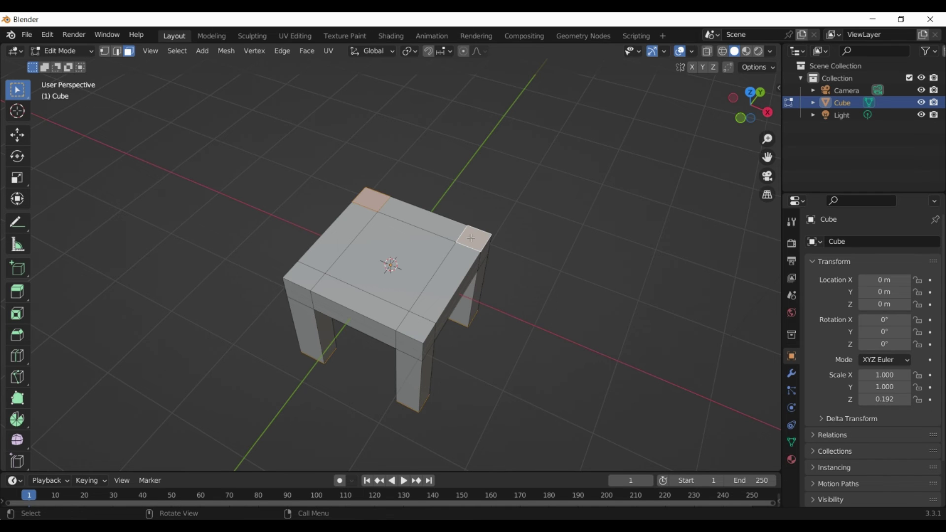
key(e)
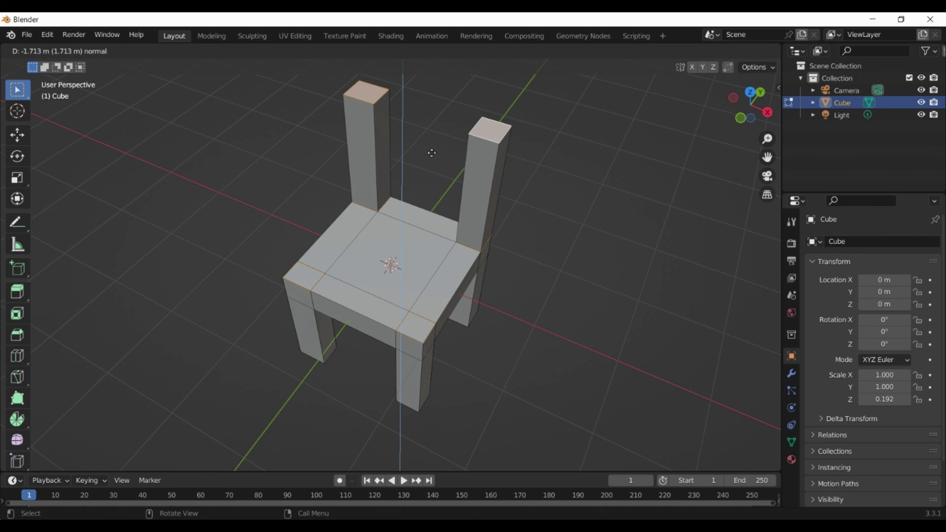
click(431, 153)
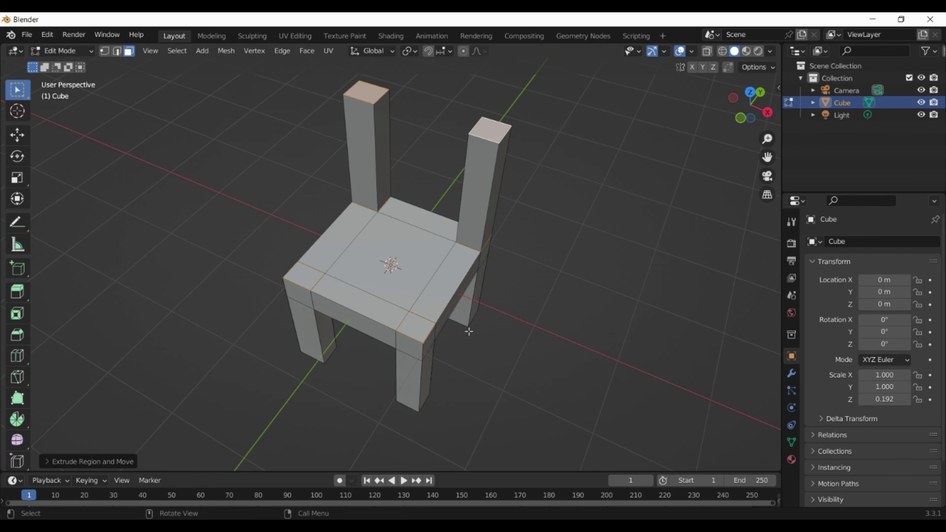
middle_drag(499, 353, 471, 345)
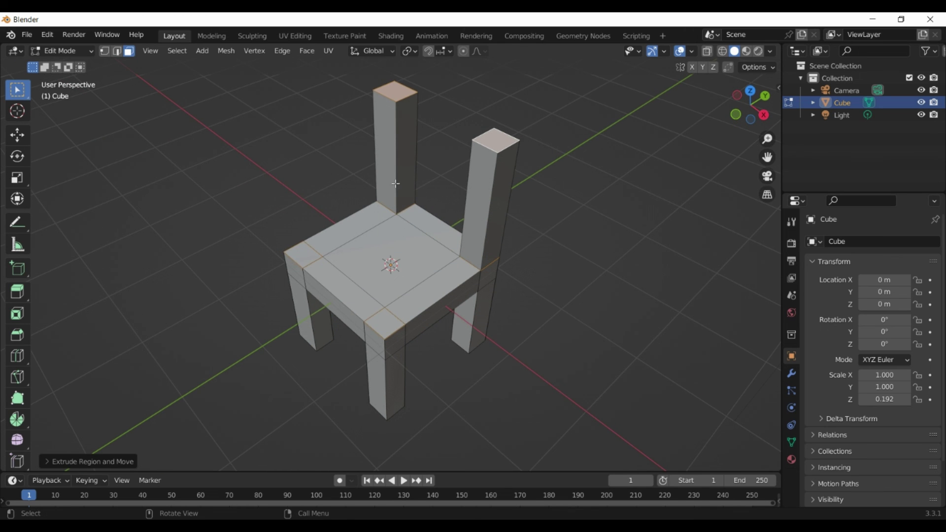
Select only the left post's inner side face and extrude it toward the right post
click(301, 160)
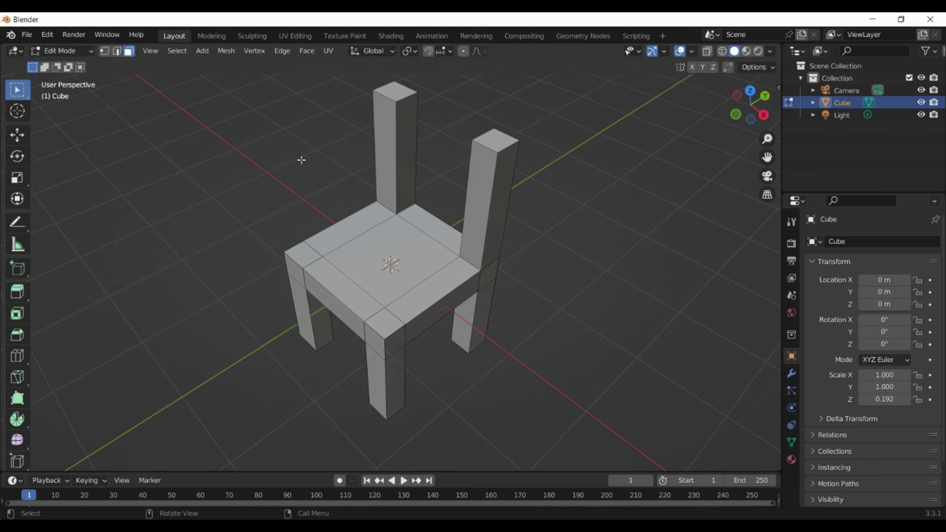
click(406, 163)
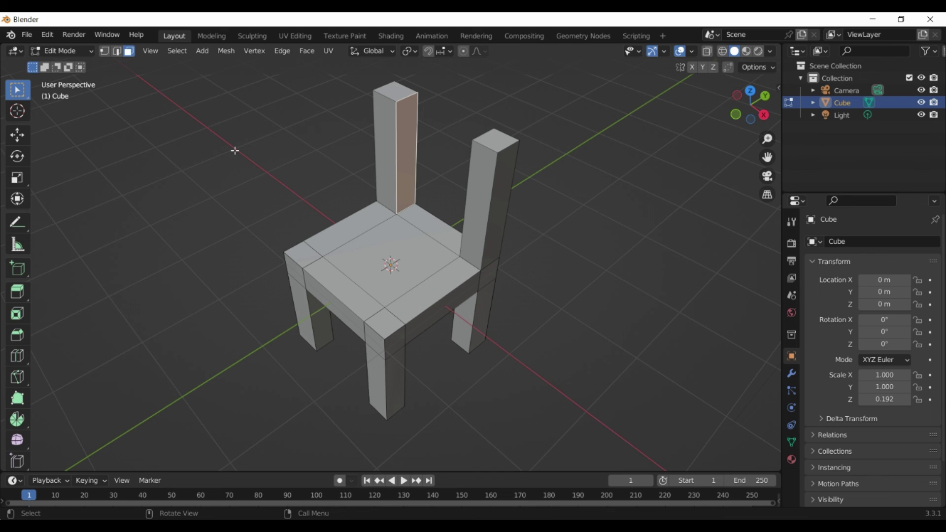
key(e)
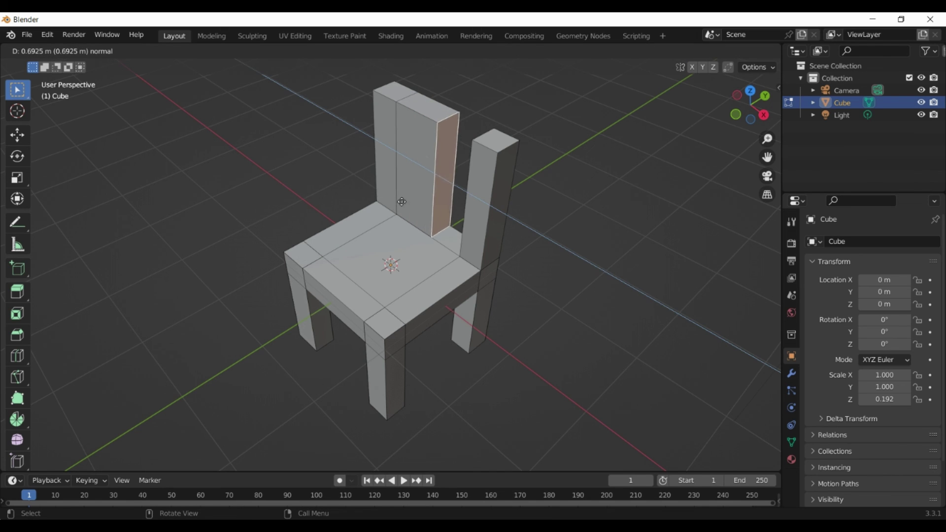